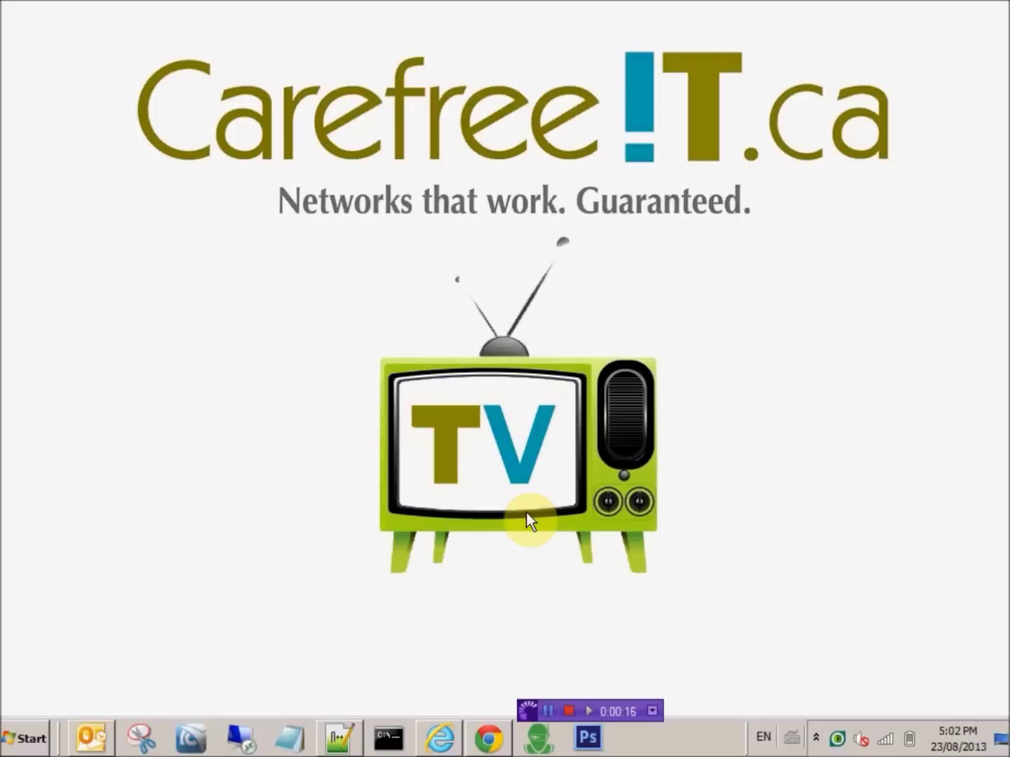
Step: Bring the Outlook window forward from the taskbar and open its Inbox
{"action": "left_click", "coordinate": [90, 746]}
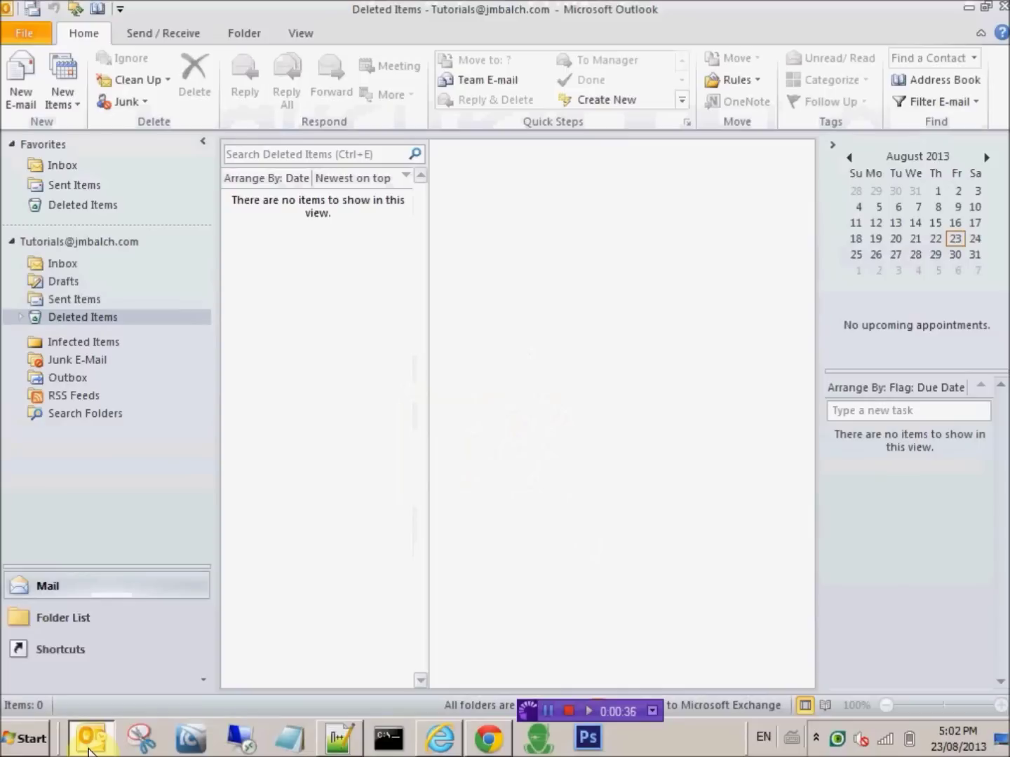
{"action": "left_click", "coordinate": [65, 261]}
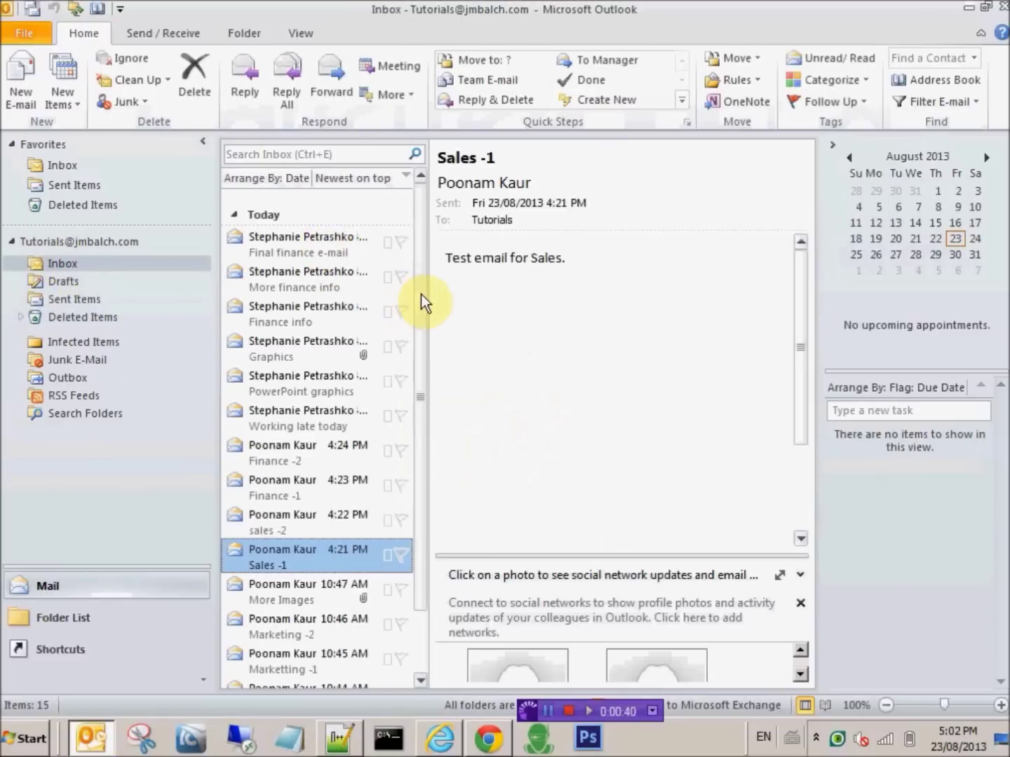
Step: Select the Today message group and preview the Finance -1 and Finance -2 emails
{"action": "mouse_move", "coordinate": [422, 295]}
{"action": "left_mouse_down"}
{"action": "mouse_move", "coordinate": [422, 462]}
{"action": "mouse_move", "coordinate": [424, 380]}
{"action": "left_mouse_up"}
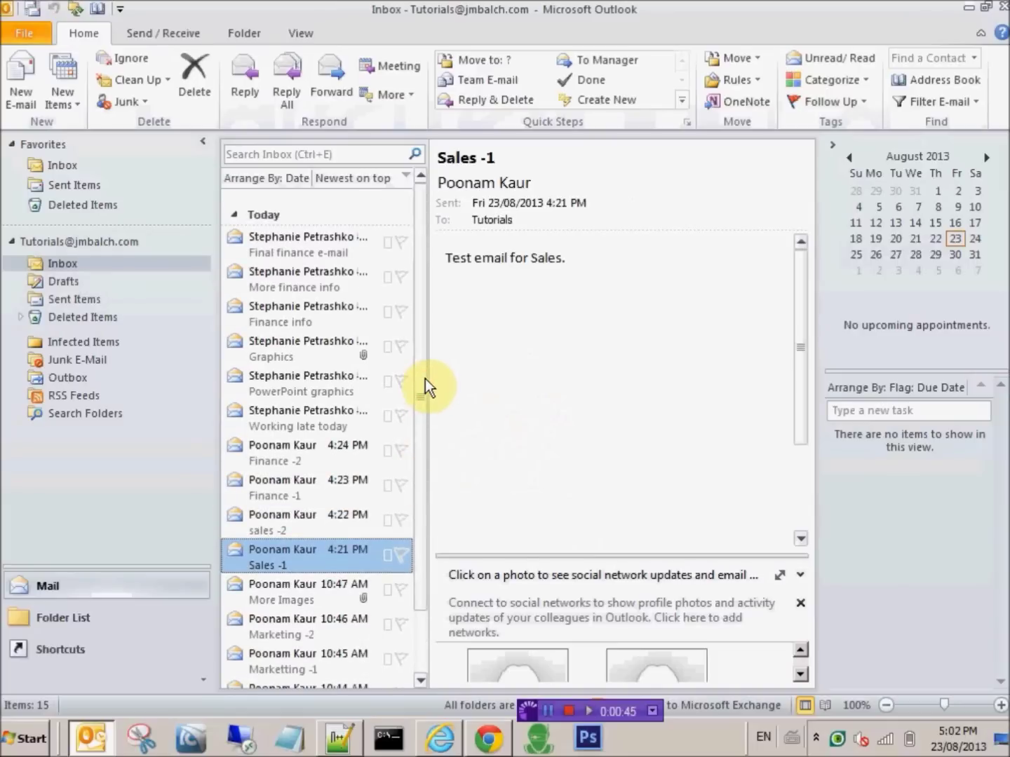
{"action": "left_click", "coordinate": [356, 214]}
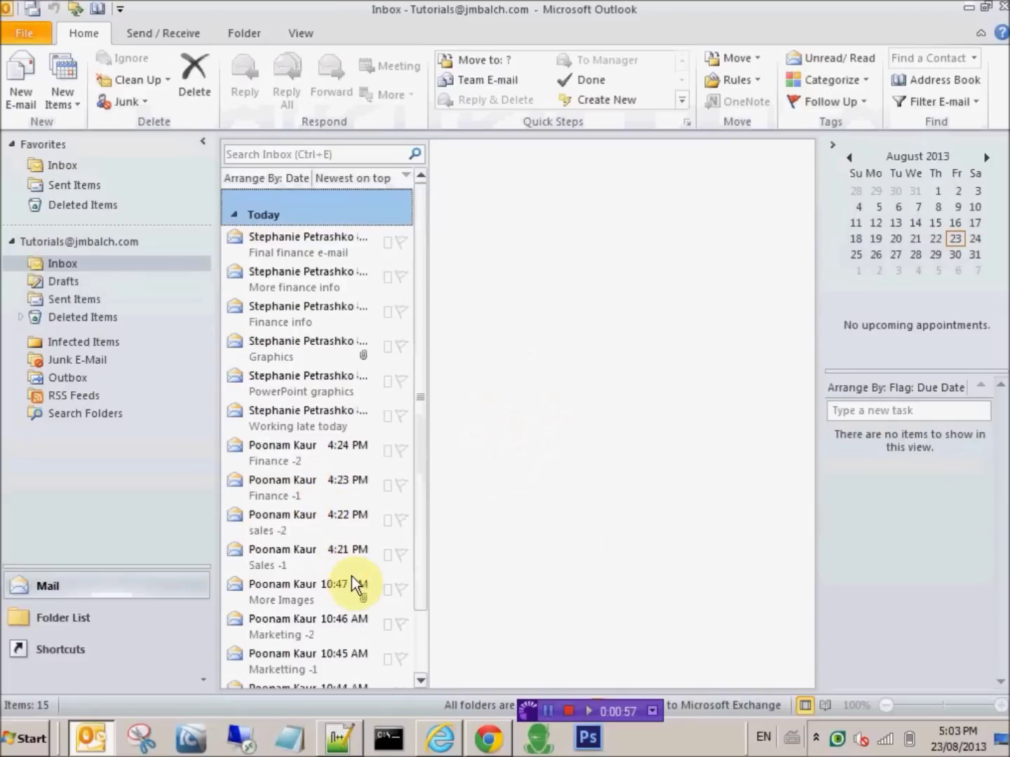
{"action": "left_click", "coordinate": [274, 485]}
{"action": "left_click", "coordinate": [284, 461]}
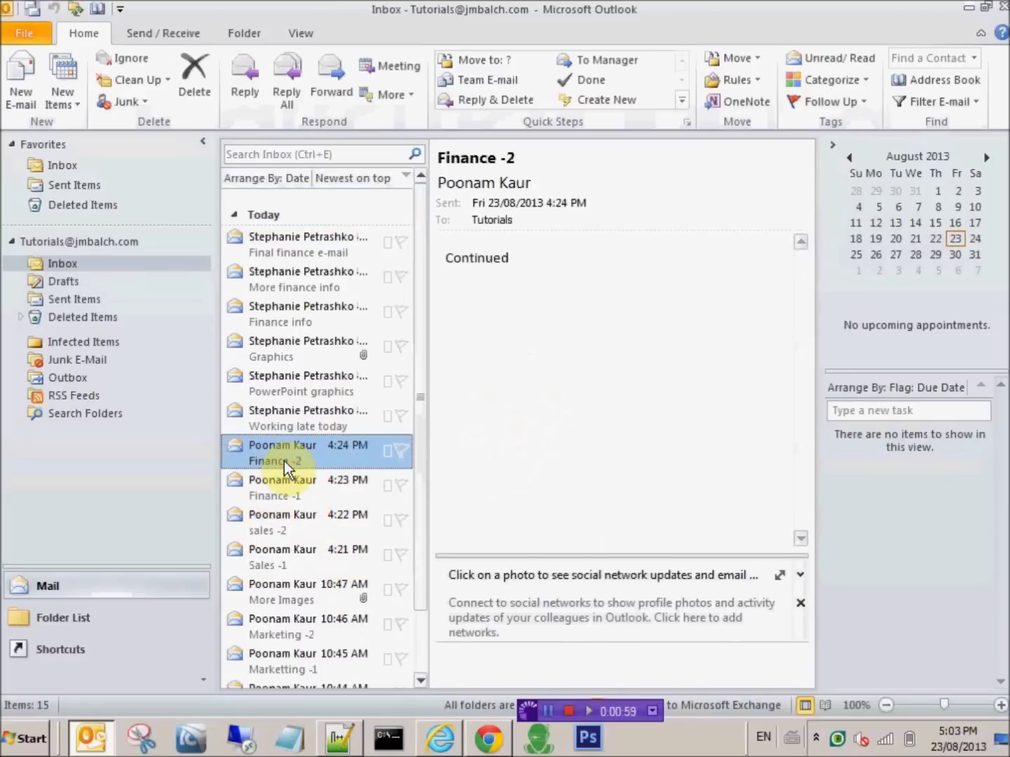
Step: Preview the Sales, Marketing and More Images emails, then select the mail account's top-level folder
{"action": "left_click", "coordinate": [316, 527]}
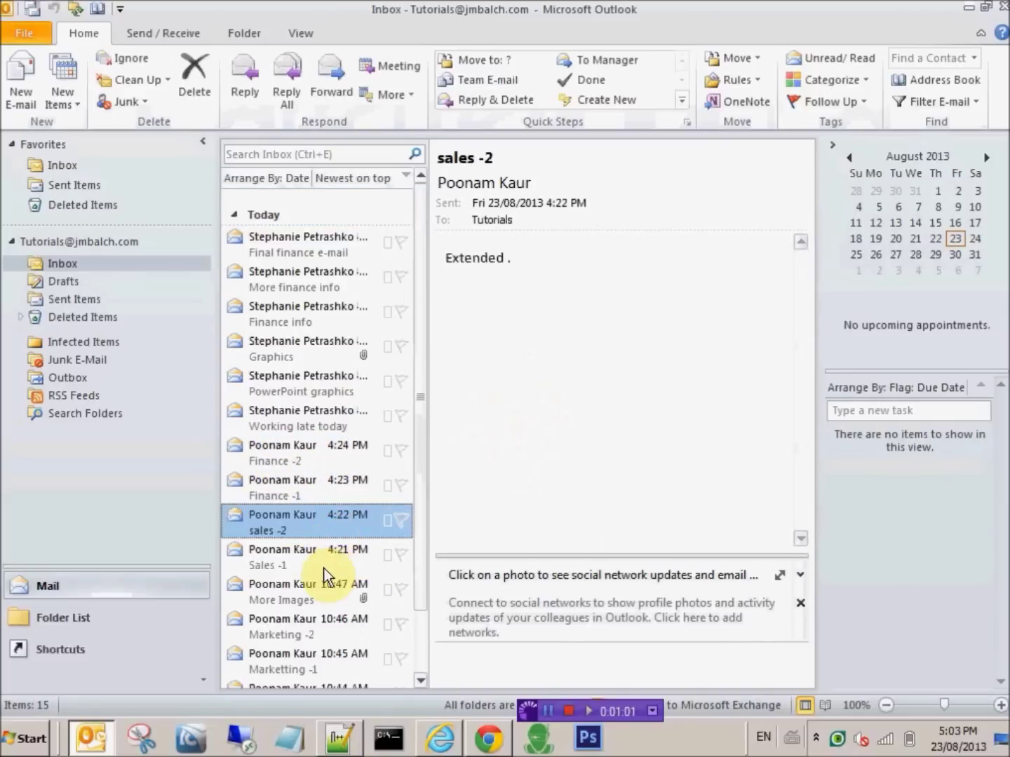
{"action": "left_click", "coordinate": [323, 571]}
{"action": "left_click", "coordinate": [344, 630]}
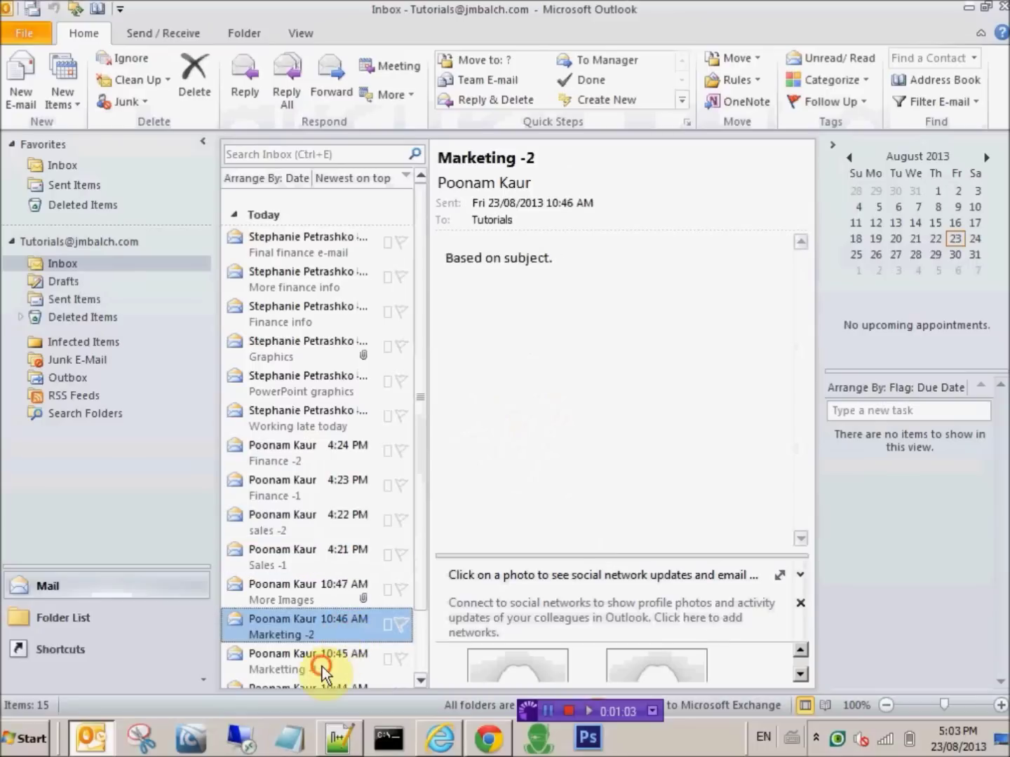
{"action": "left_click", "coordinate": [322, 666]}
{"action": "left_click", "coordinate": [337, 597]}
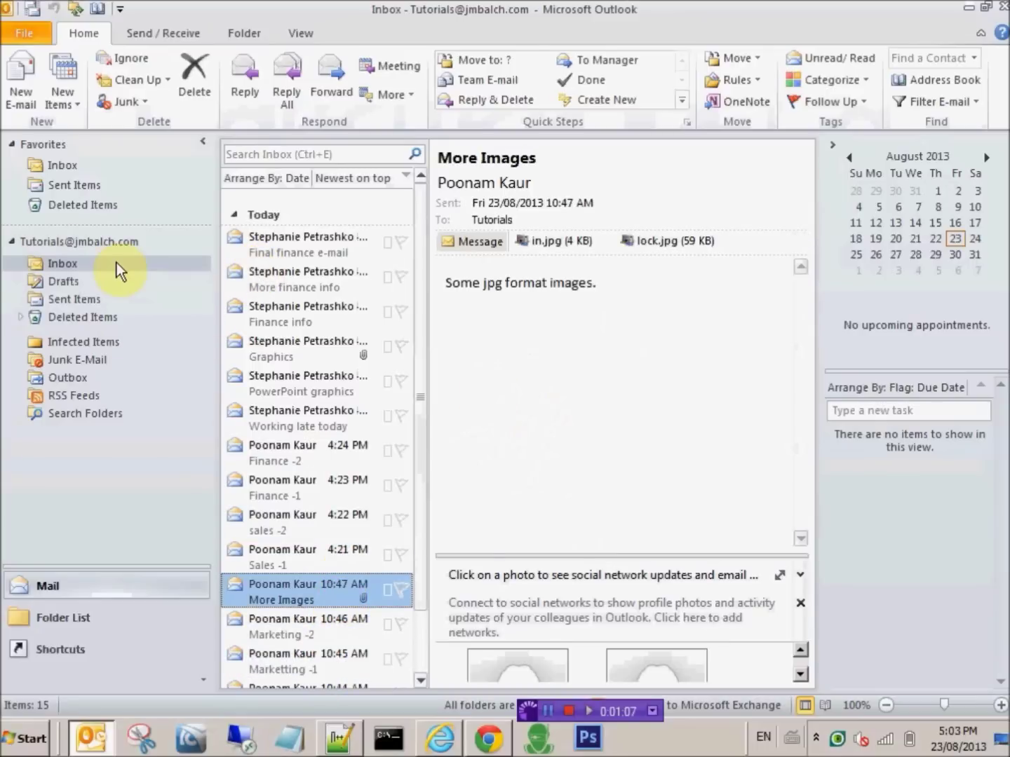
{"action": "left_click", "coordinate": [122, 241]}
Step: Add a folder named Finance under the mail account, view it empty, then return to the Inbox
{"action": "right_click", "coordinate": [122, 242]}
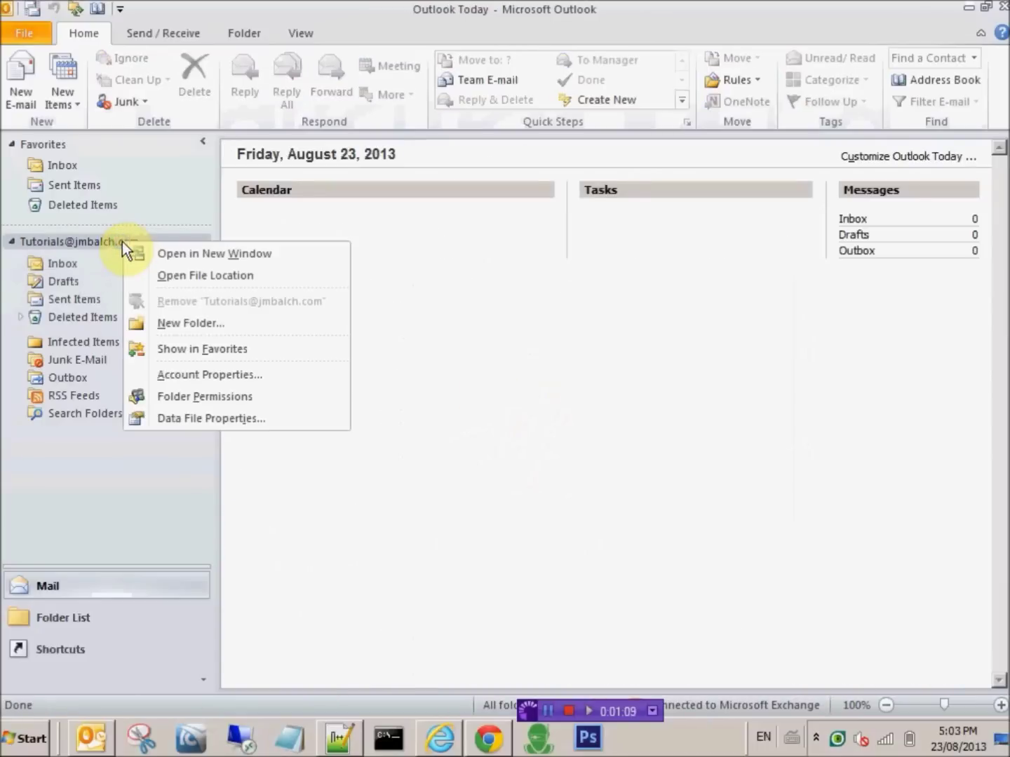
{"action": "left_click", "coordinate": [181, 323]}
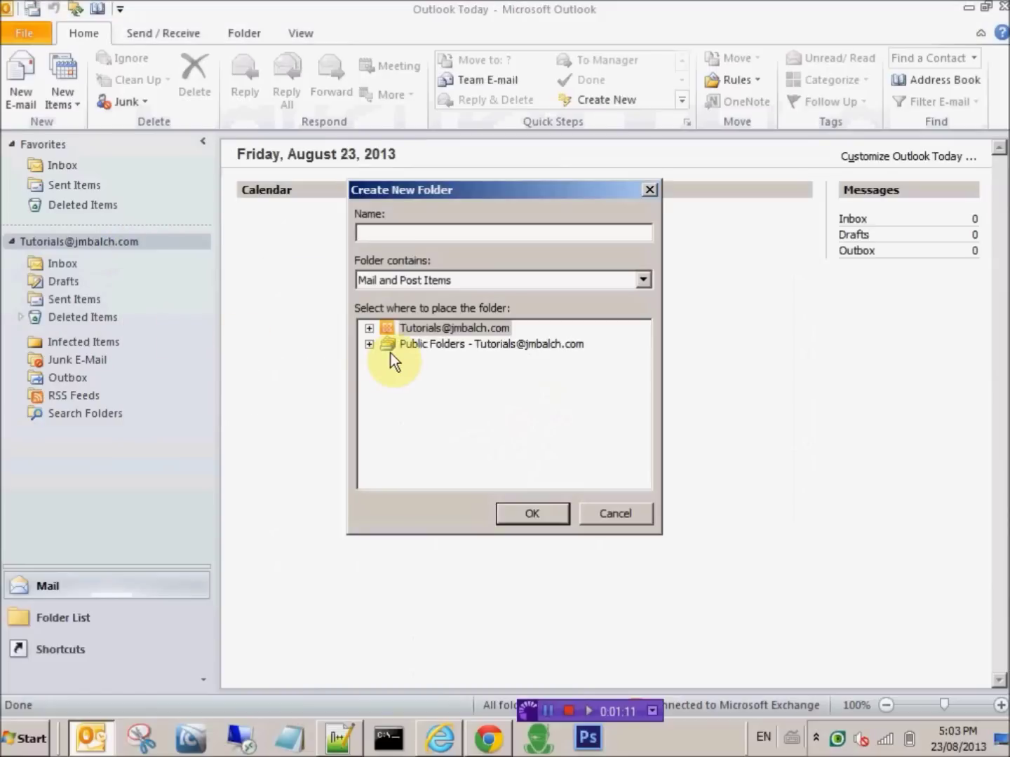
{"action": "type", "text": "Fin"}
{"action": "type", "text": "ance"}
{"action": "left_click", "coordinate": [523, 517]}
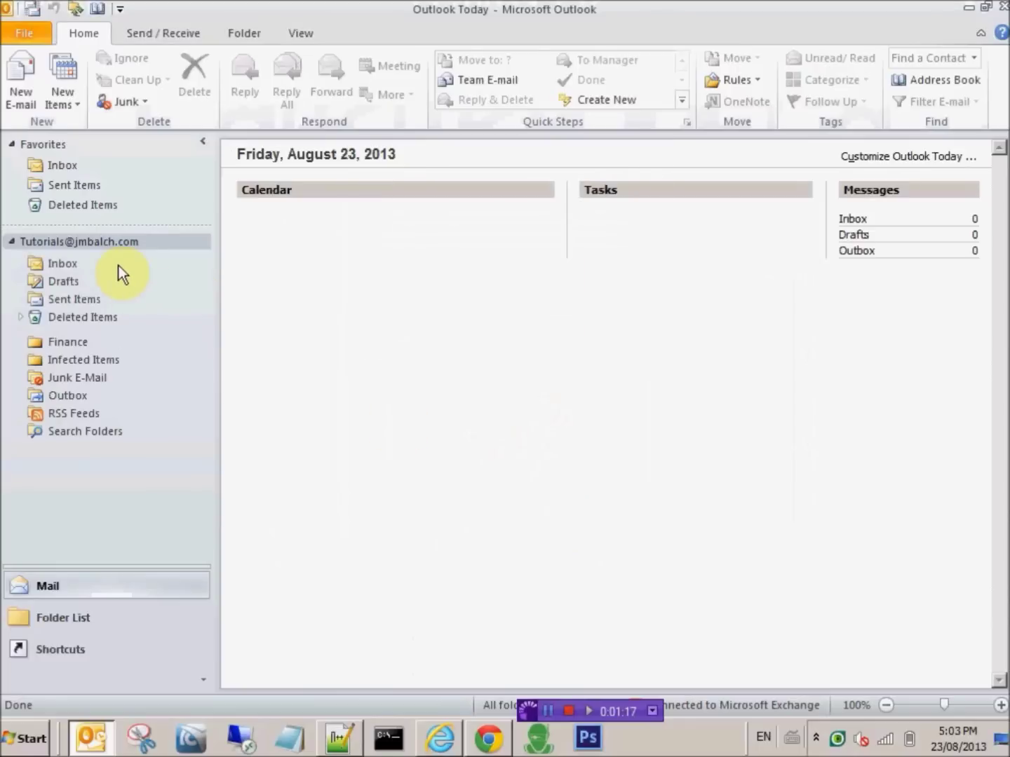
{"action": "left_click", "coordinate": [67, 343]}
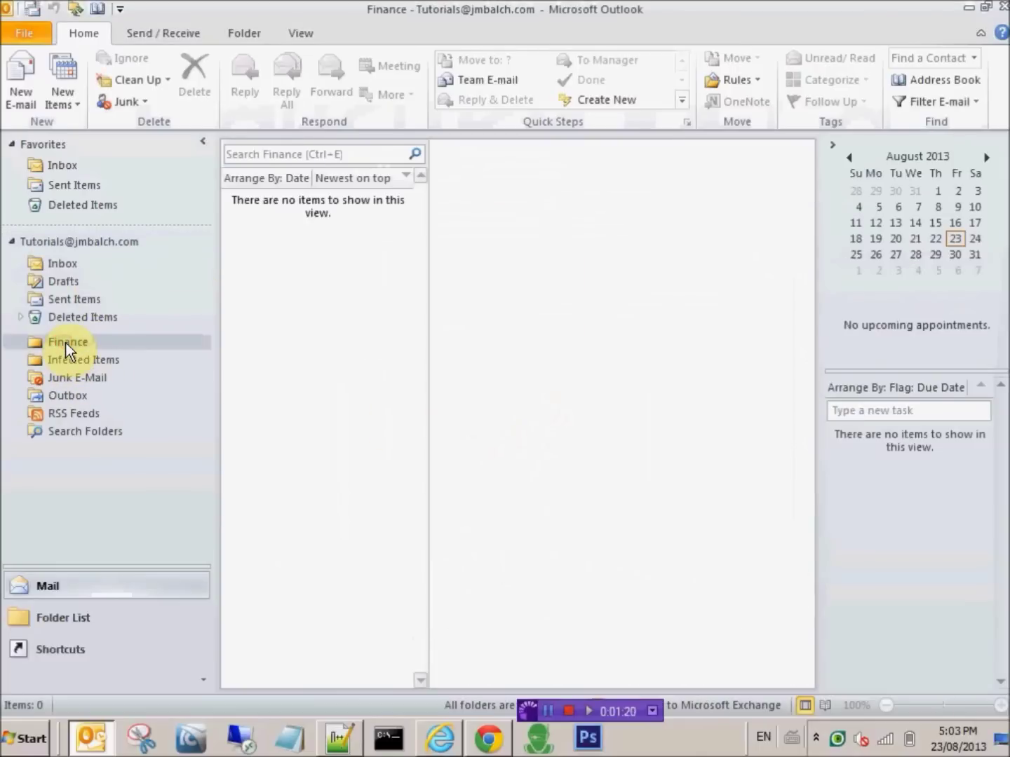
{"action": "left_click", "coordinate": [71, 262]}
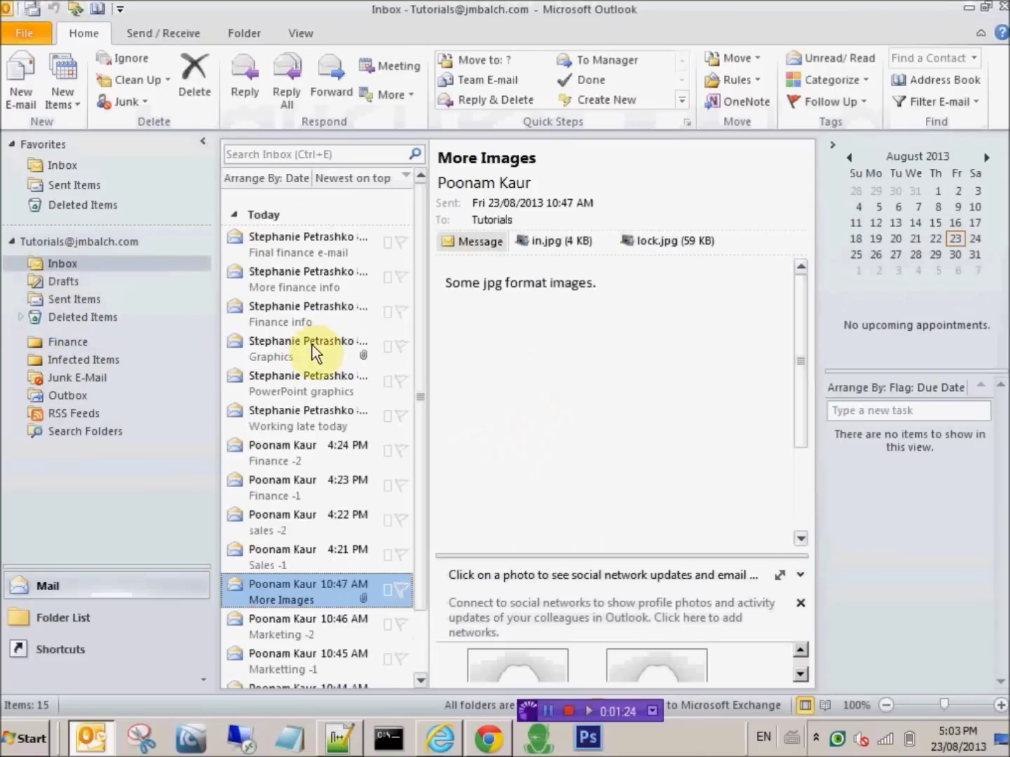
Step: File Finance -2 into Finance first, then Finance info together with Finance -1
{"action": "left_click_drag", "start_coordinate": [325, 457], "coordinate": [122, 341]}
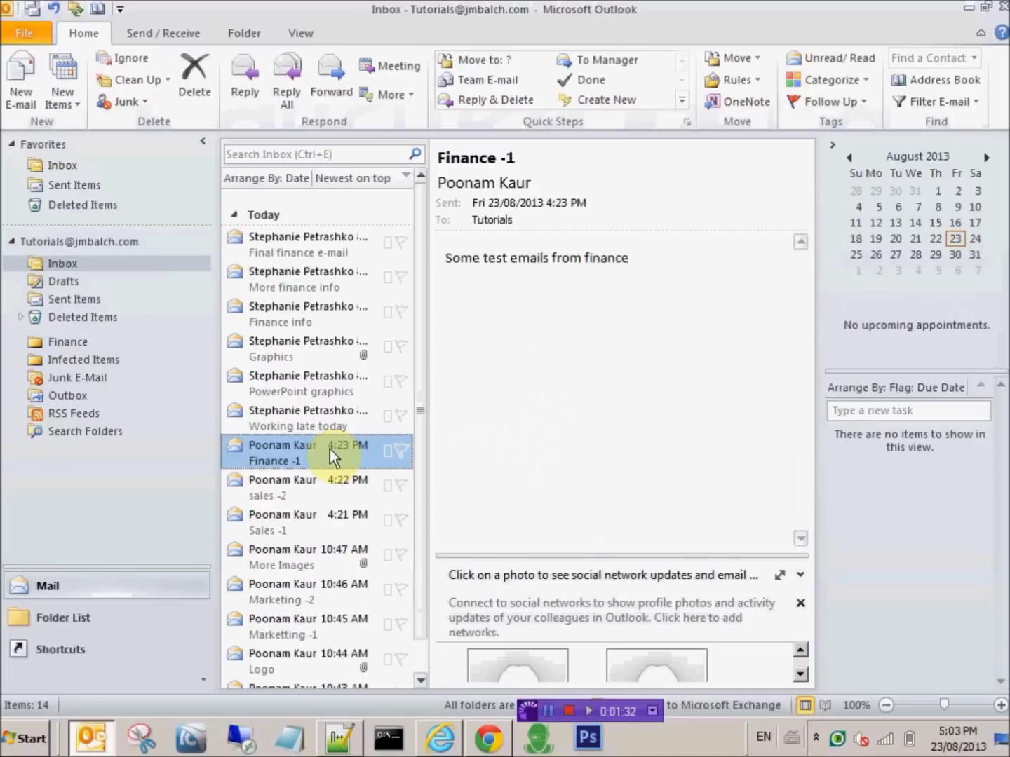
{"action": "left_click", "coordinate": [312, 325], "text": "ctrl"}
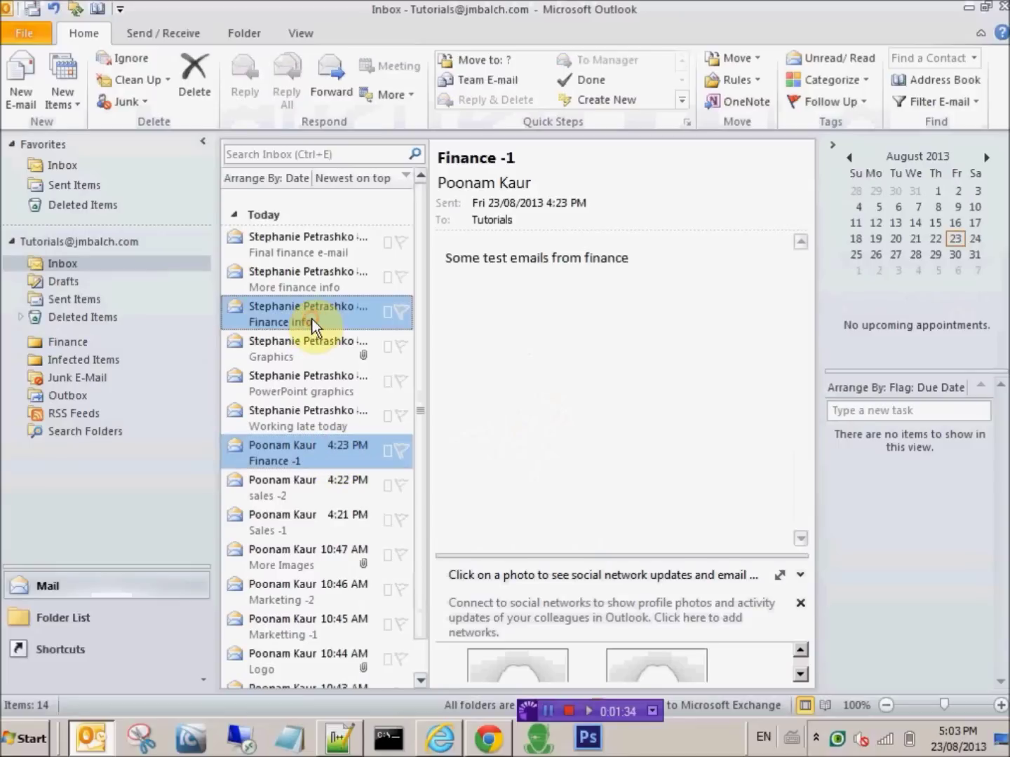
{"action": "left_click_drag", "start_coordinate": [242, 315], "coordinate": [119, 344]}
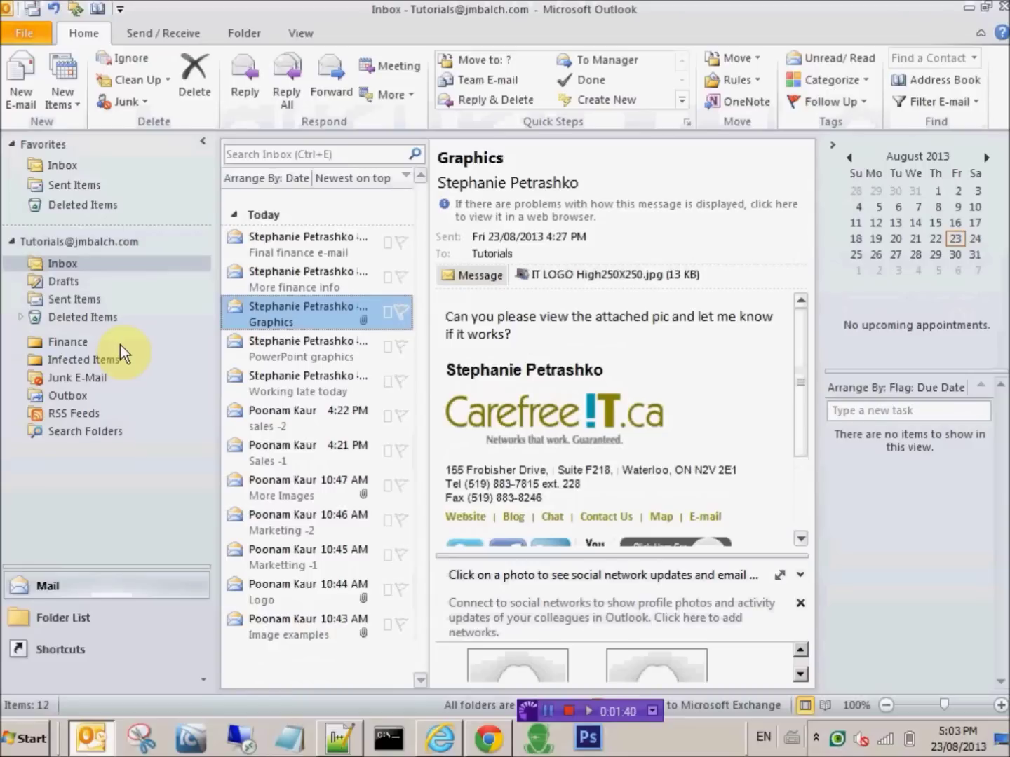
Step: Search Inbox subjects for finance and select the two matching emails
{"action": "left_click", "coordinate": [309, 153]}
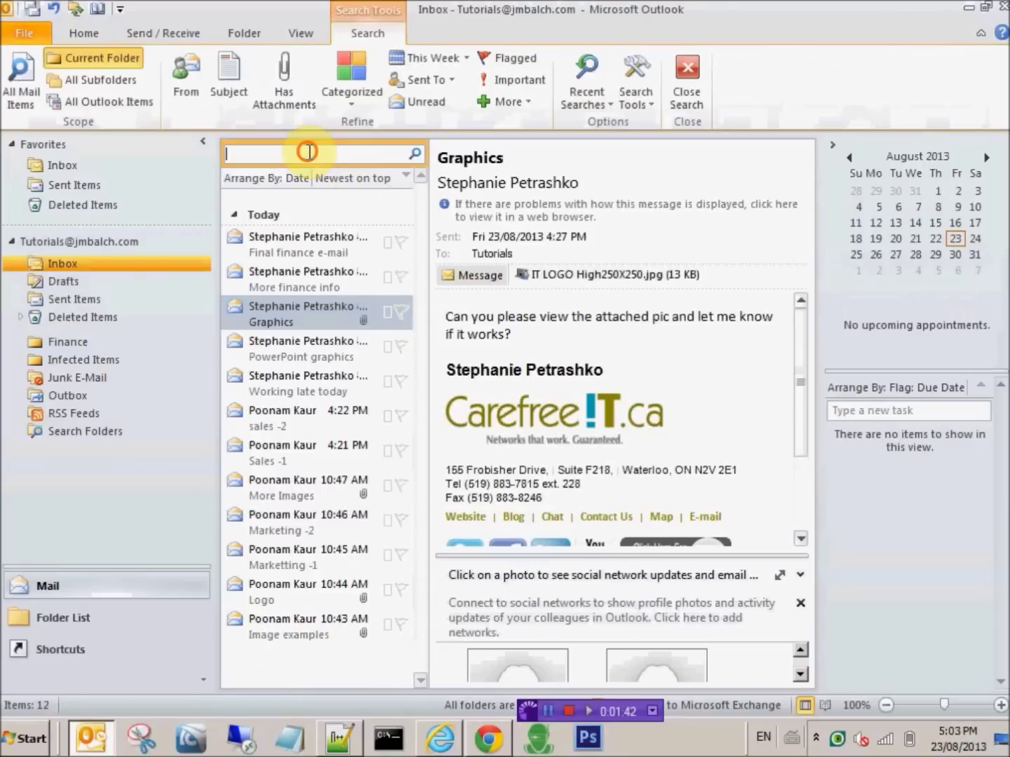
{"action": "left_click", "coordinate": [236, 80]}
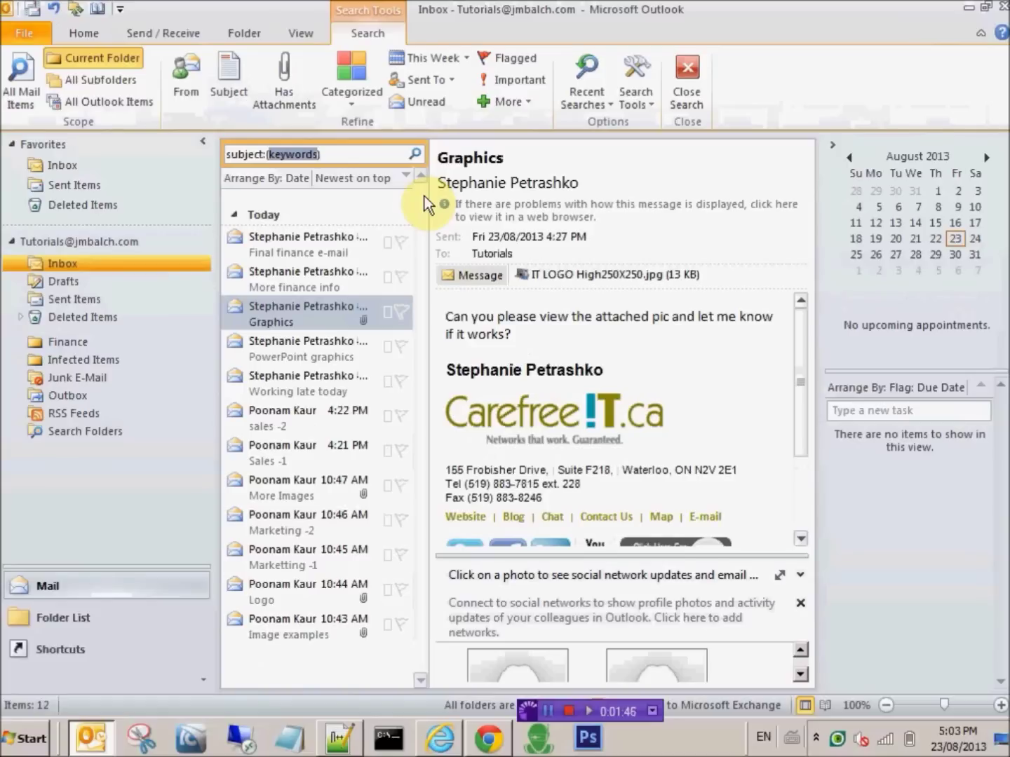
{"action": "type", "text": "fin"}
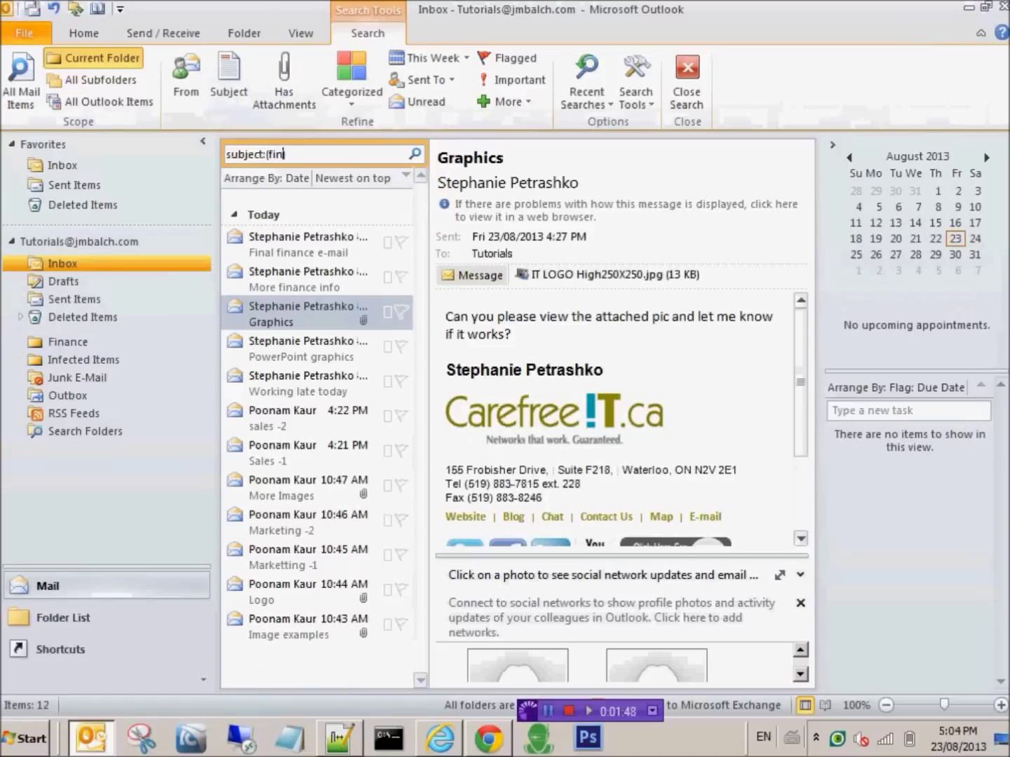
{"action": "type", "text": "ance"}
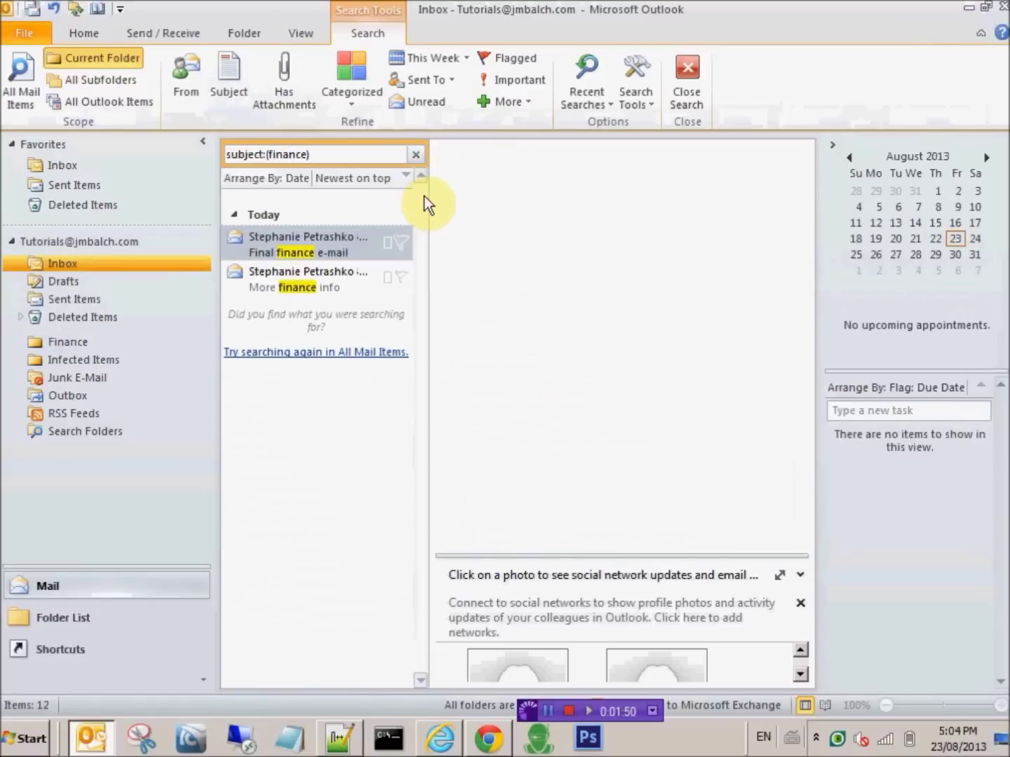
{"action": "left_click", "coordinate": [325, 244]}
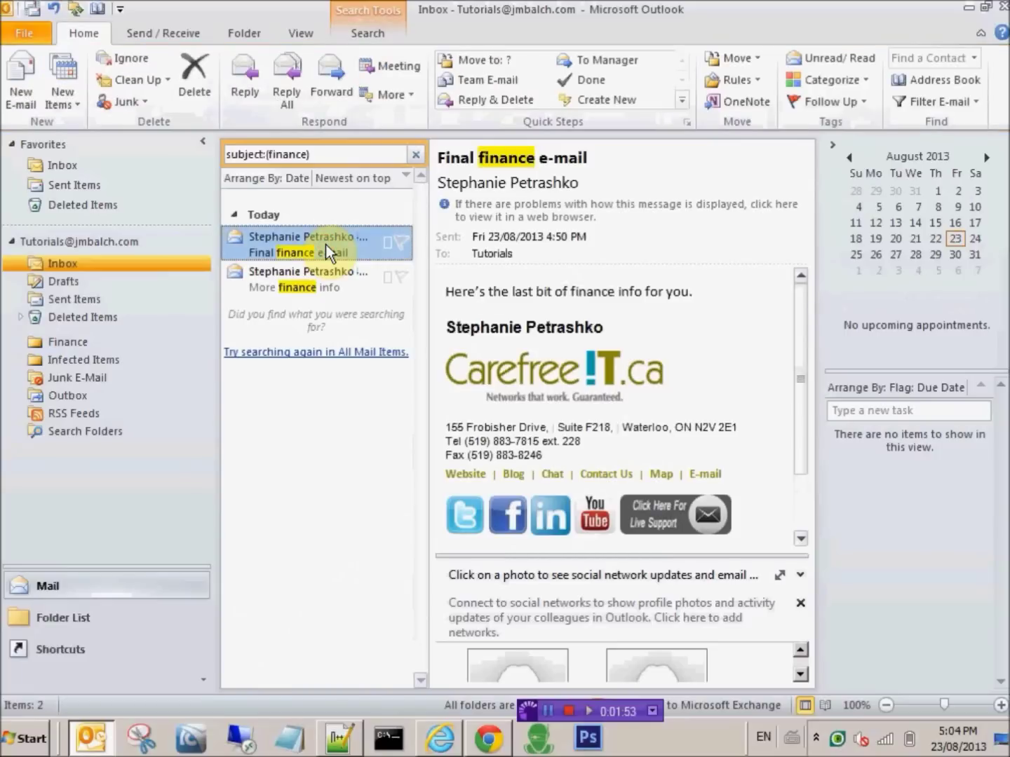
{"action": "left_click", "coordinate": [339, 287], "text": "ctrl"}
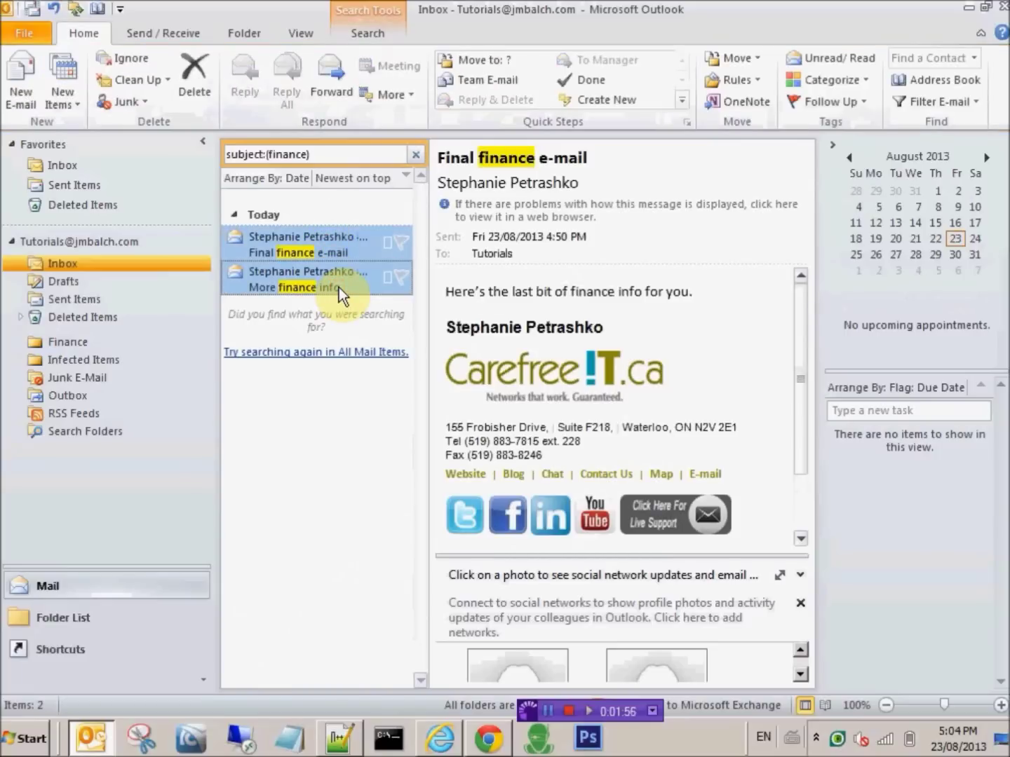
Step: Drag both finance-subject emails into Finance, check the folder, then return to the Inbox
{"action": "left_click", "coordinate": [348, 248]}
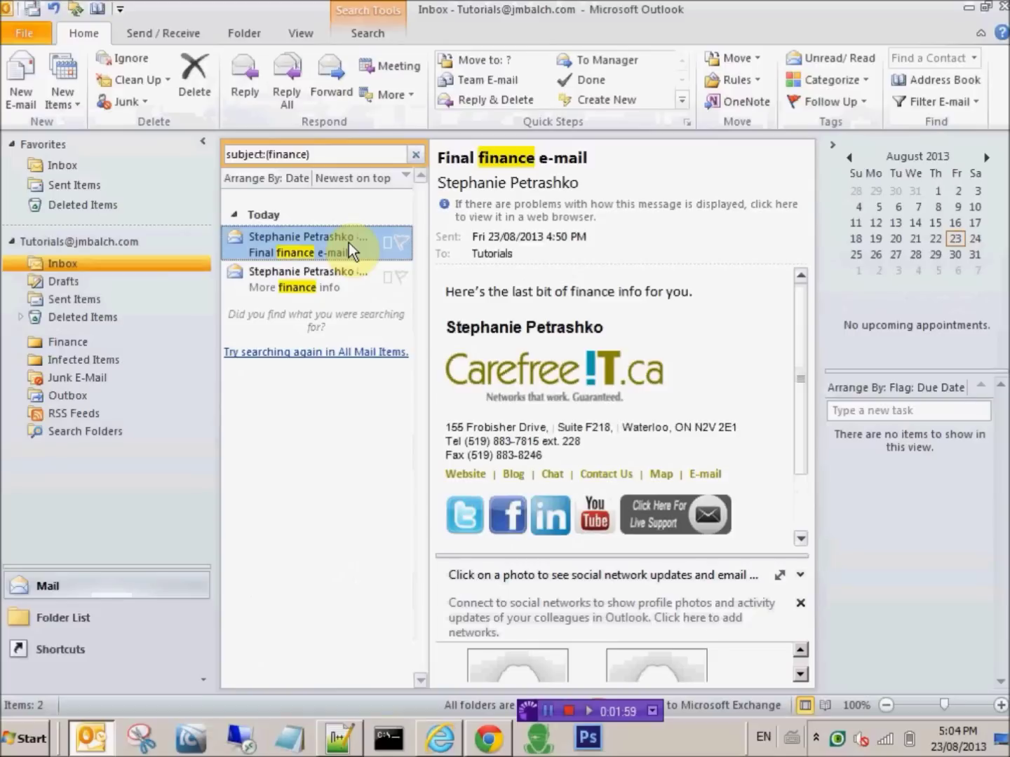
{"action": "left_click", "coordinate": [351, 283], "text": "ctrl"}
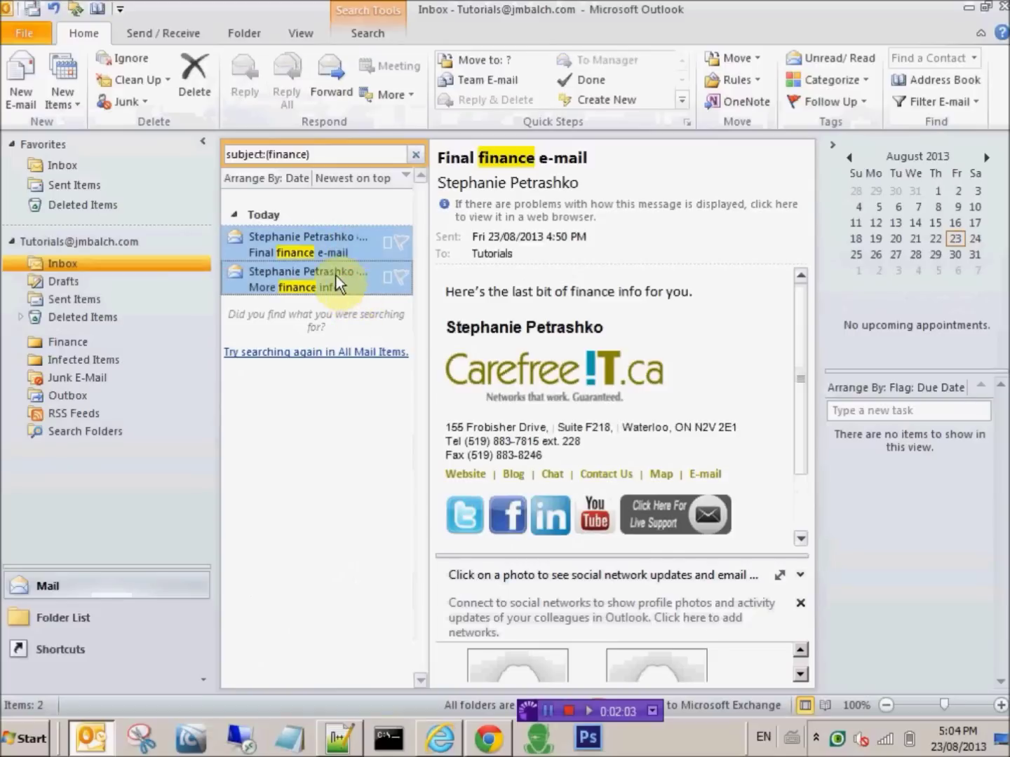
{"action": "left_click_drag", "start_coordinate": [357, 246], "coordinate": [135, 343]}
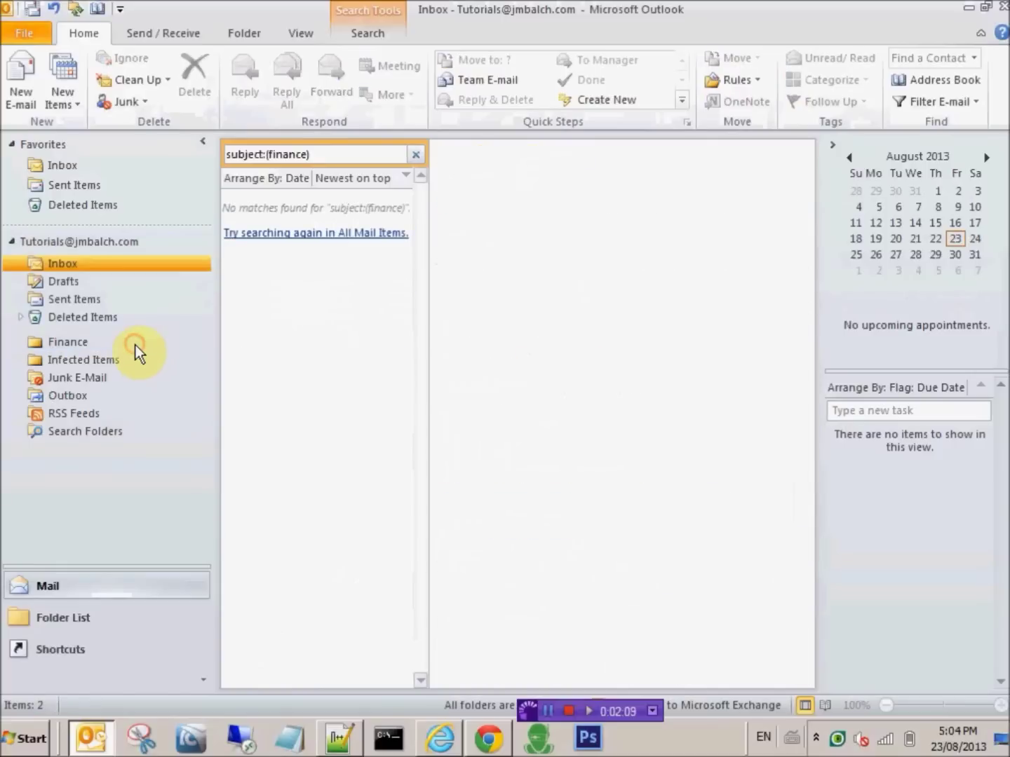
{"action": "left_click", "coordinate": [75, 343]}
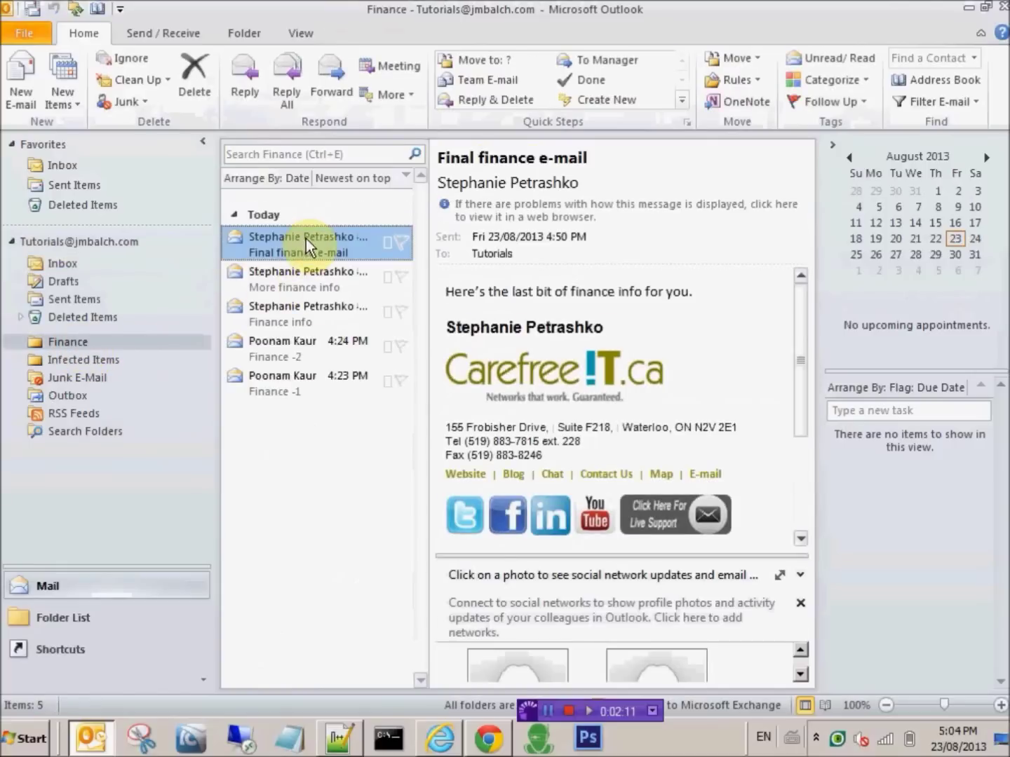
{"action": "left_click", "coordinate": [303, 390]}
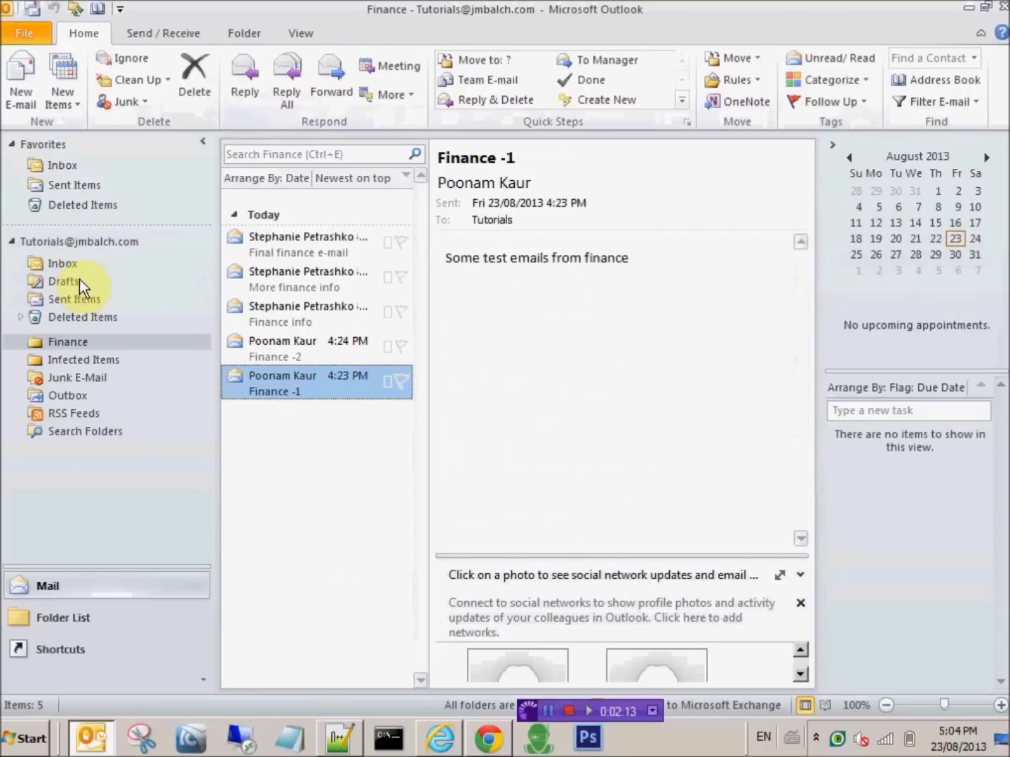
{"action": "left_click", "coordinate": [65, 265]}
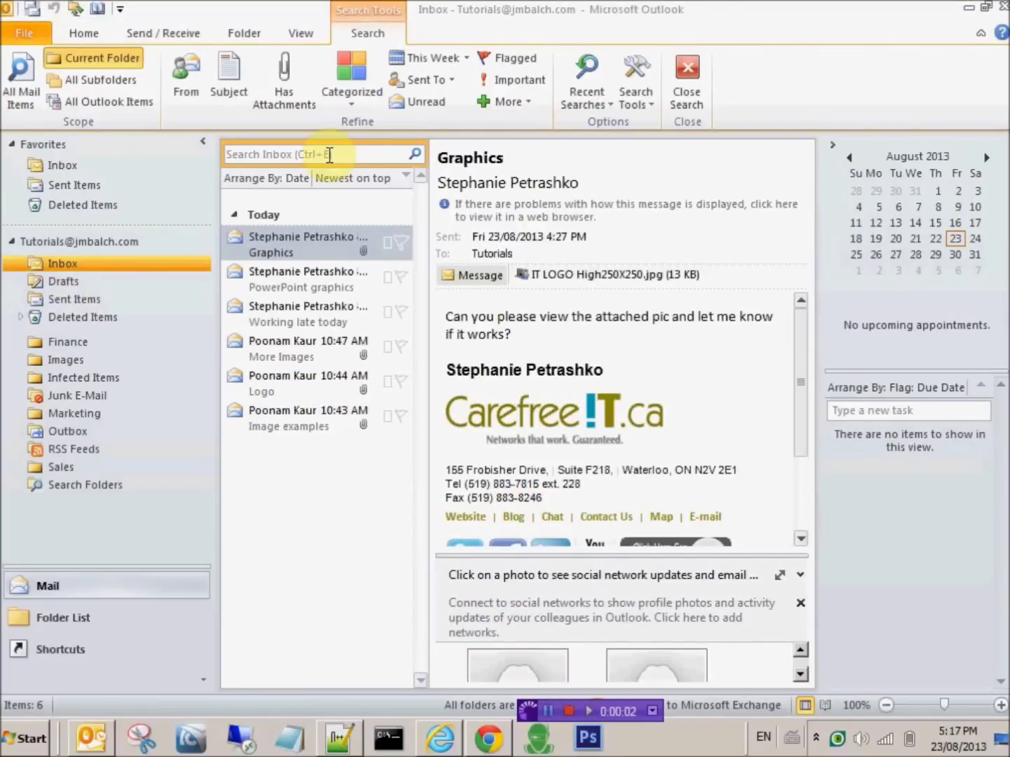
Step: Filter the Inbox to Has Attachments and select all four matching emails
{"action": "key", "text": "ctrl+e"}
{"action": "left_click", "coordinate": [282, 86]}
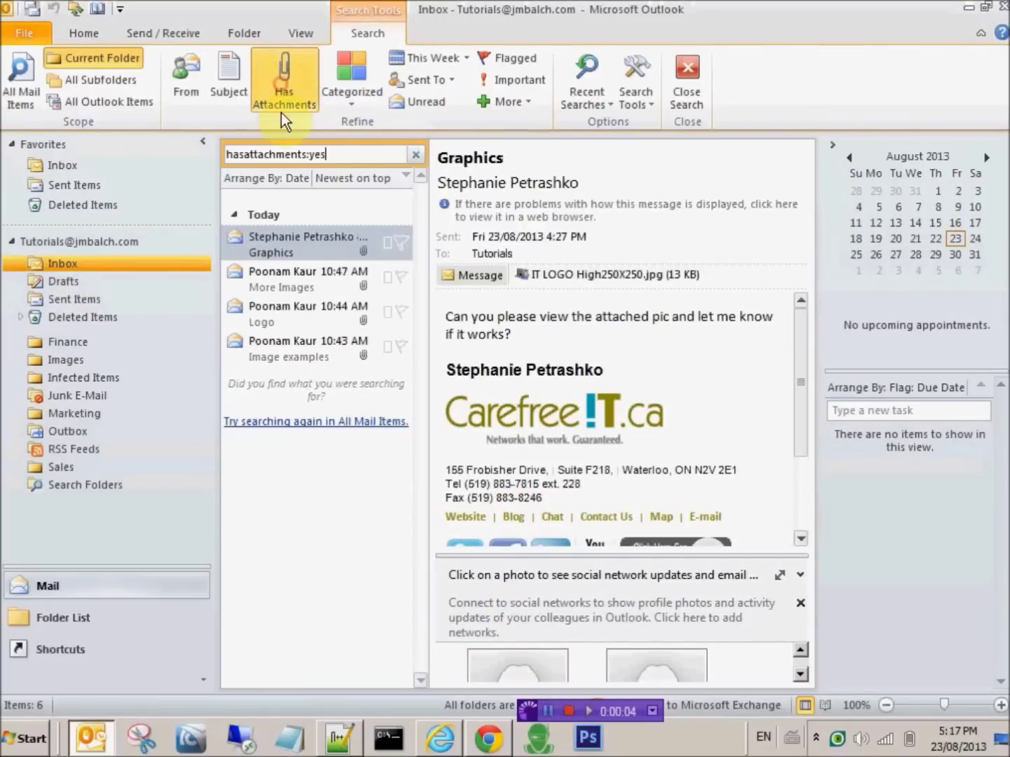
{"action": "left_click", "coordinate": [311, 242]}
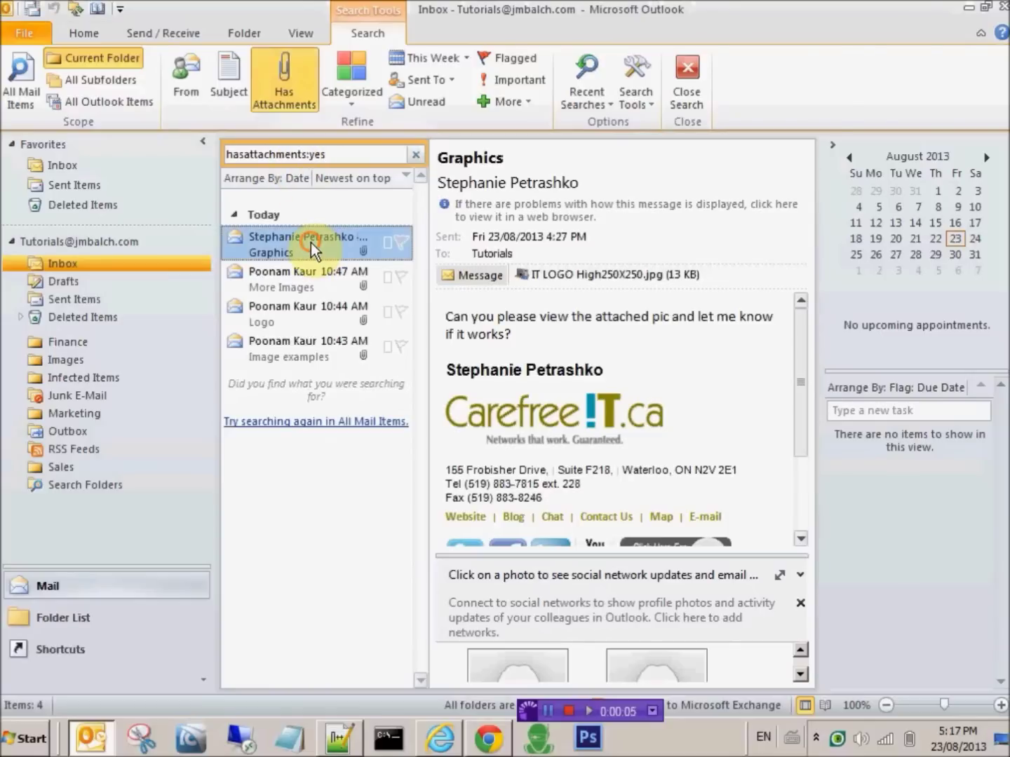
{"action": "left_click", "coordinate": [321, 353], "text": "shift"}
Step: Move the four attachment emails into Images, check that folder, and return to the Inbox
{"action": "left_click_drag", "start_coordinate": [318, 266], "coordinate": [132, 357]}
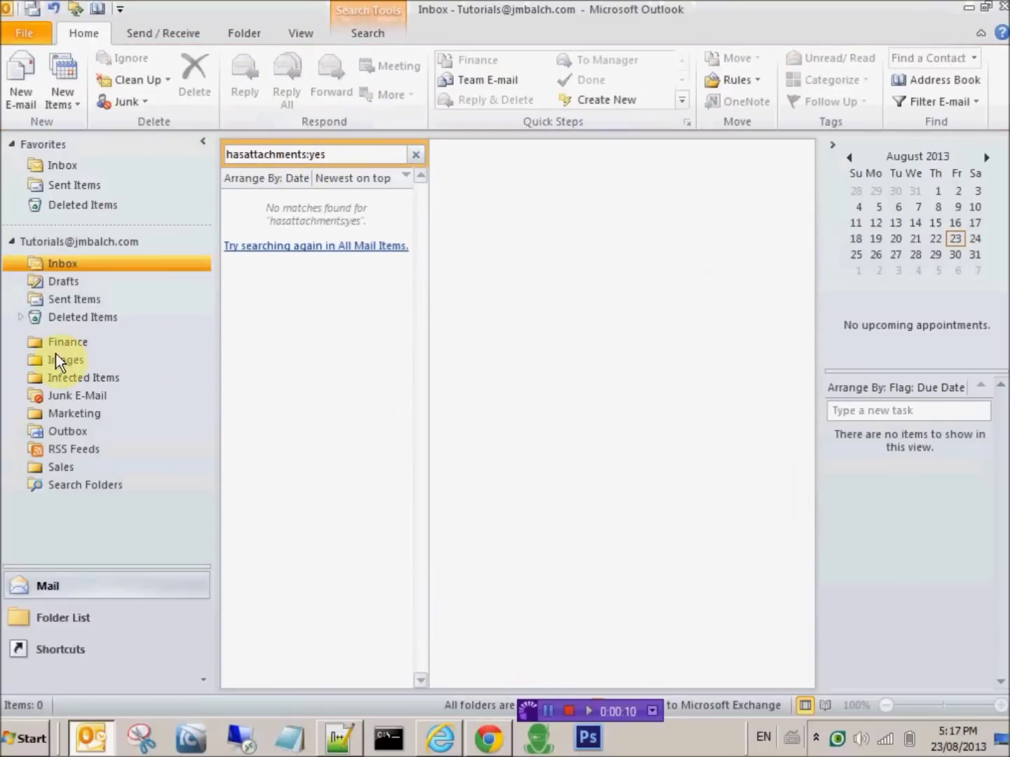
{"action": "left_click", "coordinate": [63, 356]}
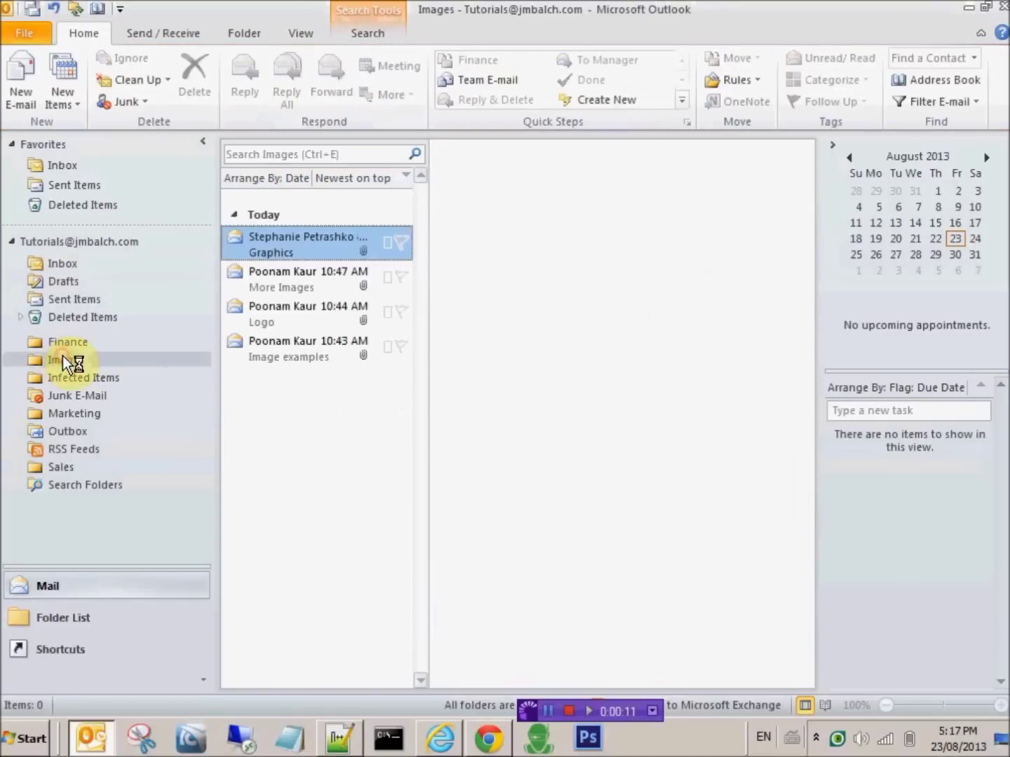
{"action": "left_click", "coordinate": [73, 266]}
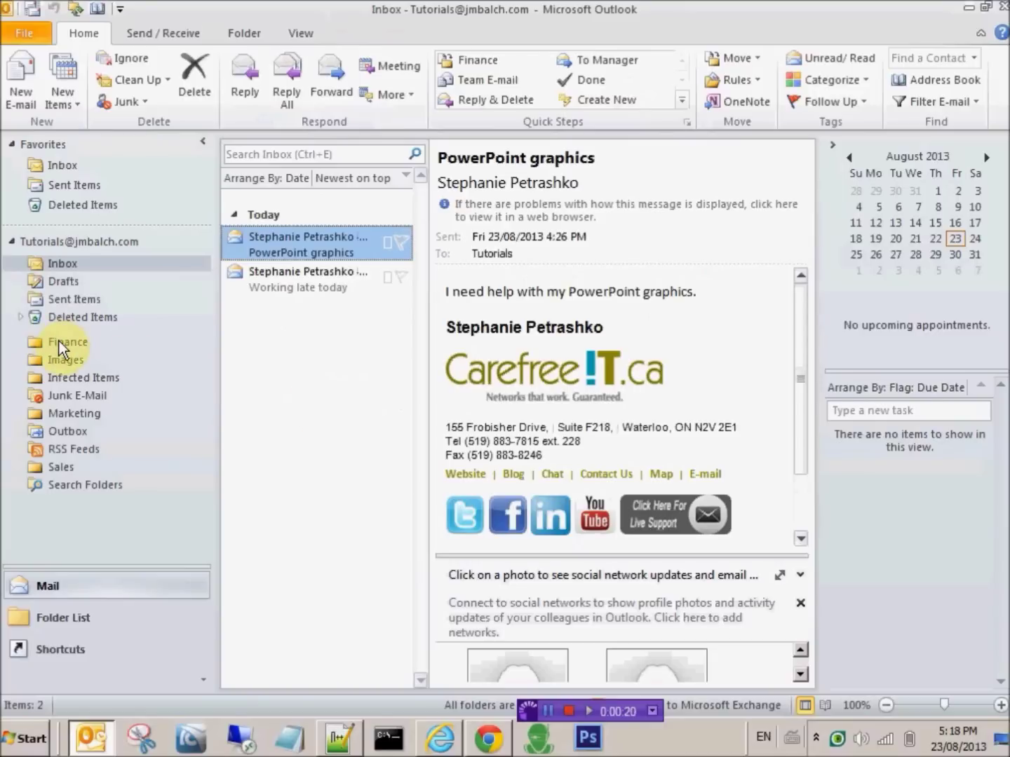
{"action": "left_click", "coordinate": [289, 154]}
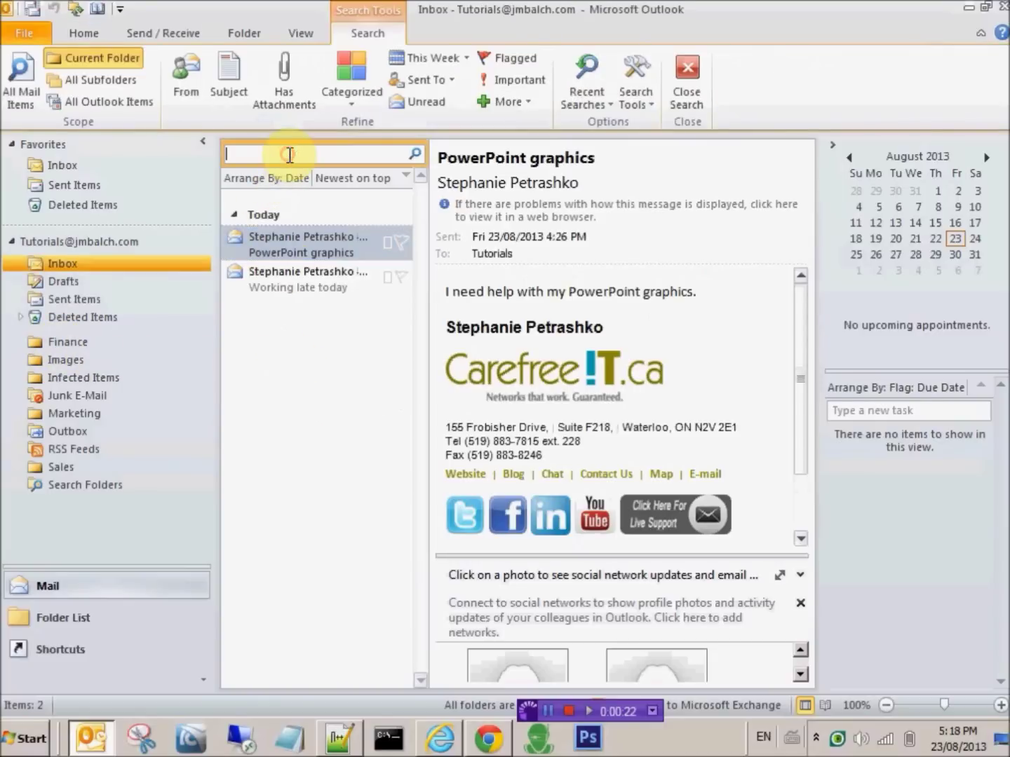
{"action": "left_click", "coordinate": [229, 75]}
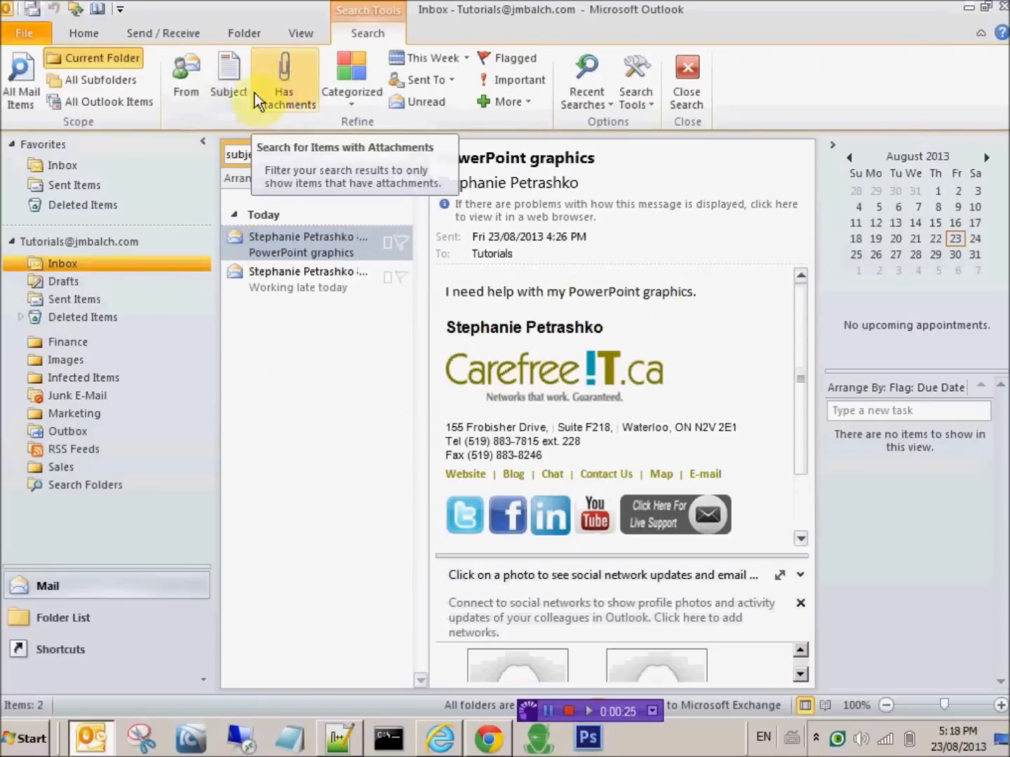
{"action": "left_click", "coordinate": [180, 88]}
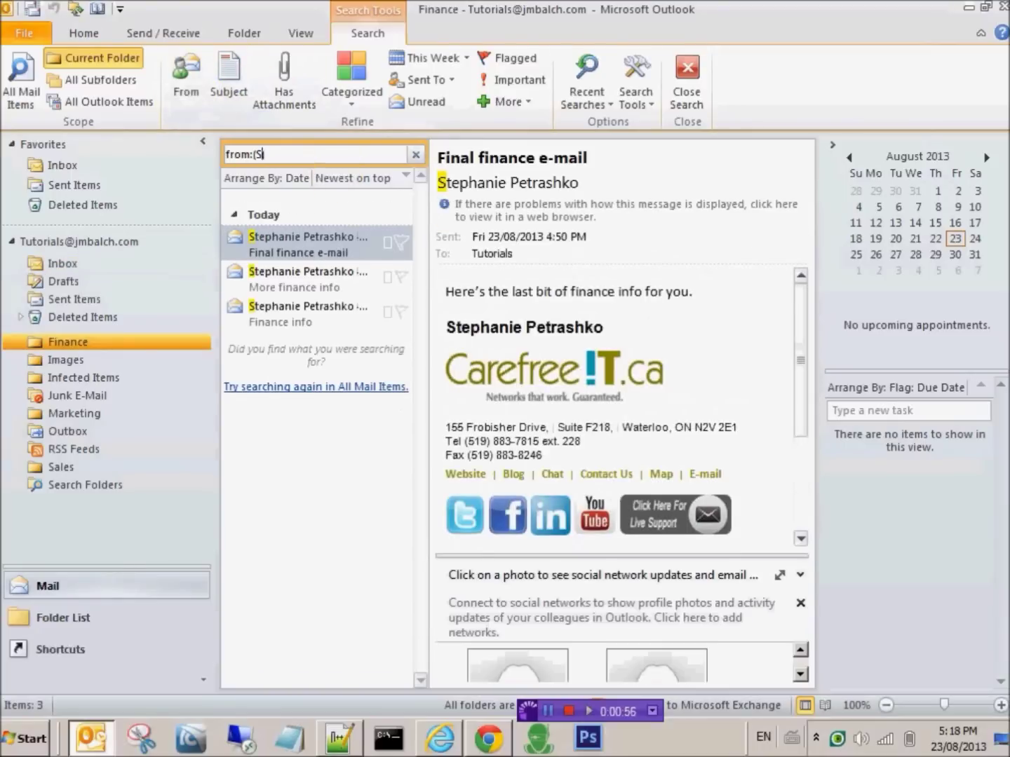
{"action": "type", "text": "teph"}
{"action": "left_click", "coordinate": [337, 511]}
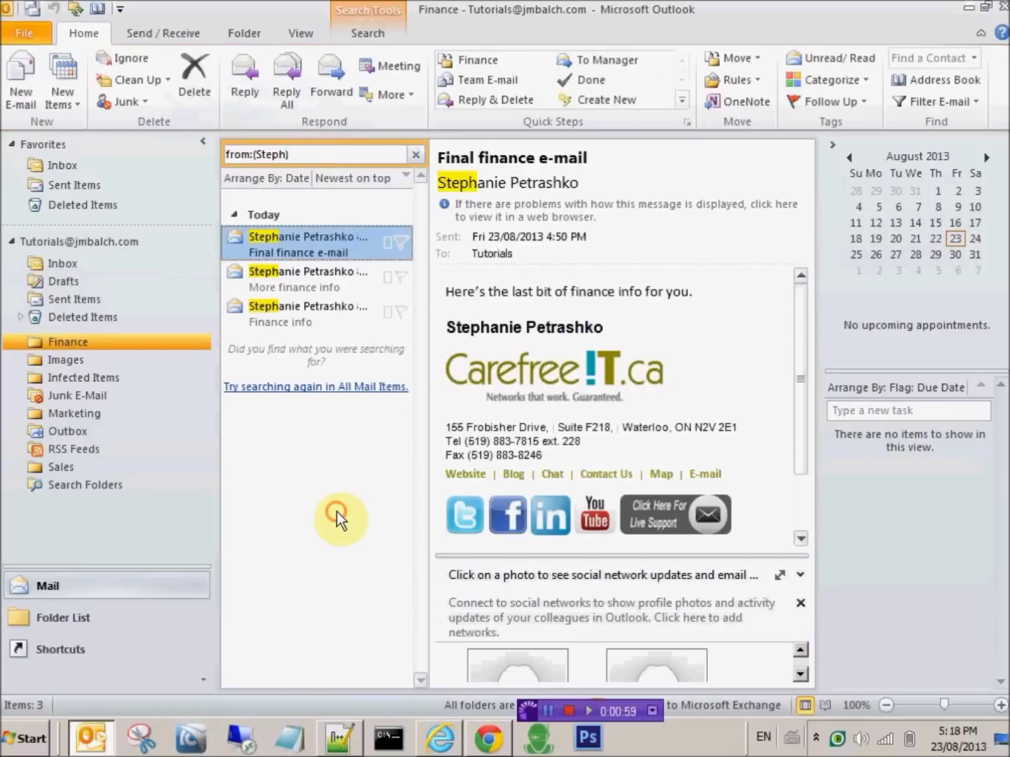
{"action": "left_click", "coordinate": [52, 266]}
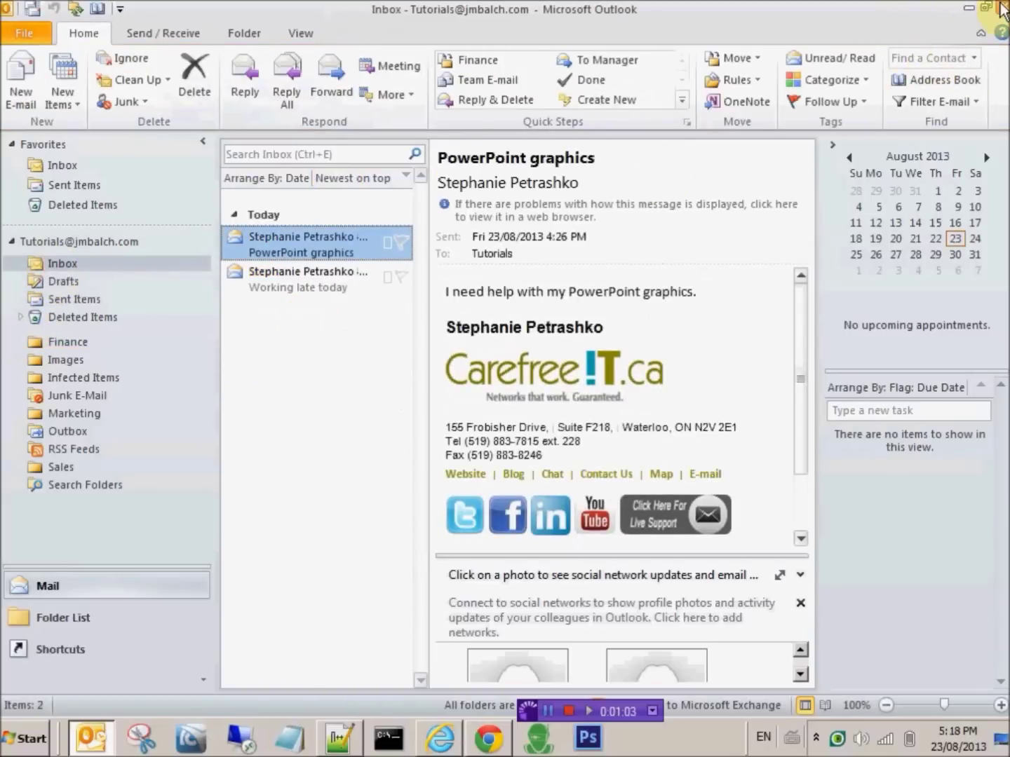
Step: Minimize Outlook to reveal the Carefree IT TV closing title card
{"action": "left_click", "coordinate": [999, 6]}
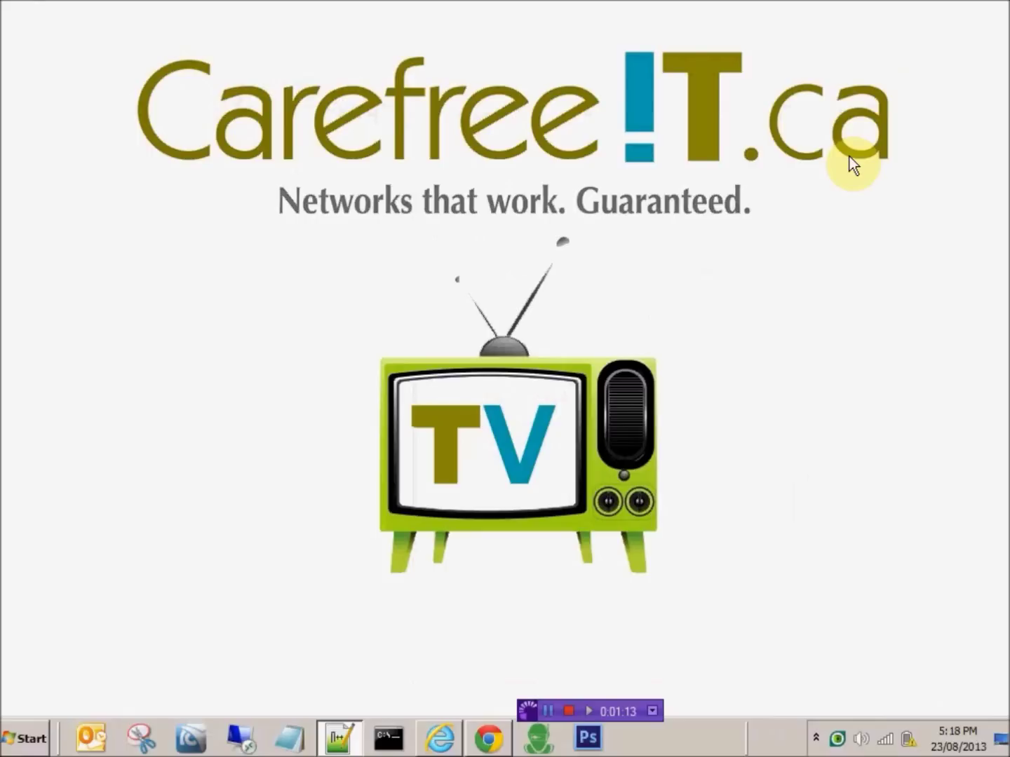
{"action": "left_click", "coordinate": [910, 666]}
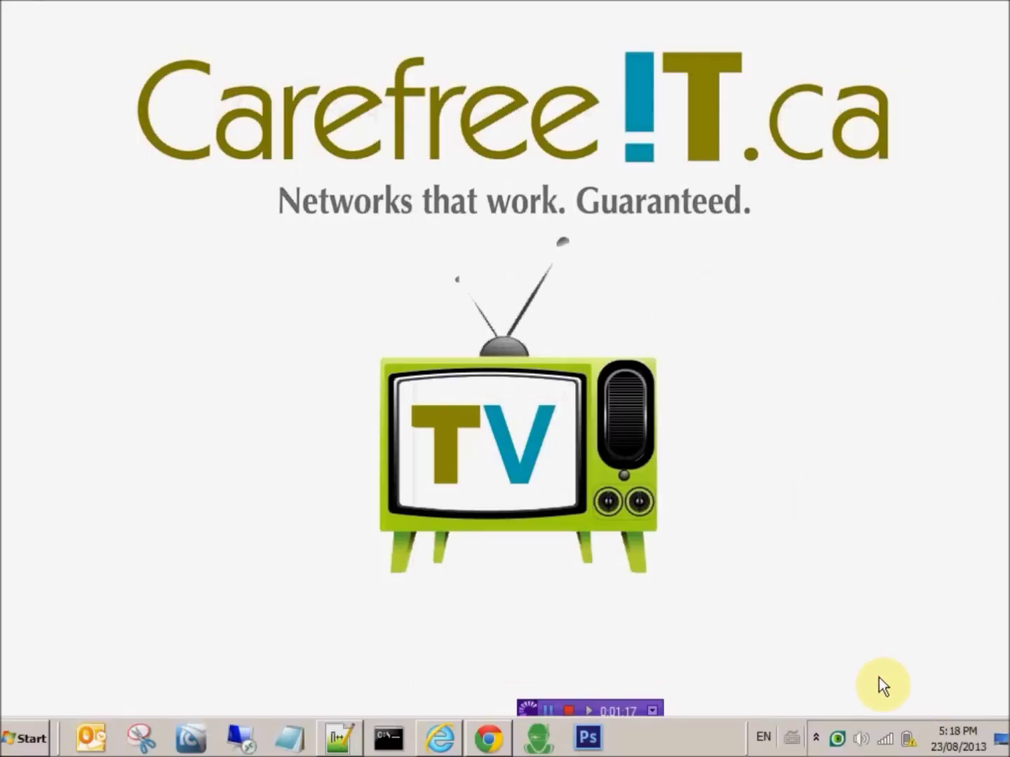